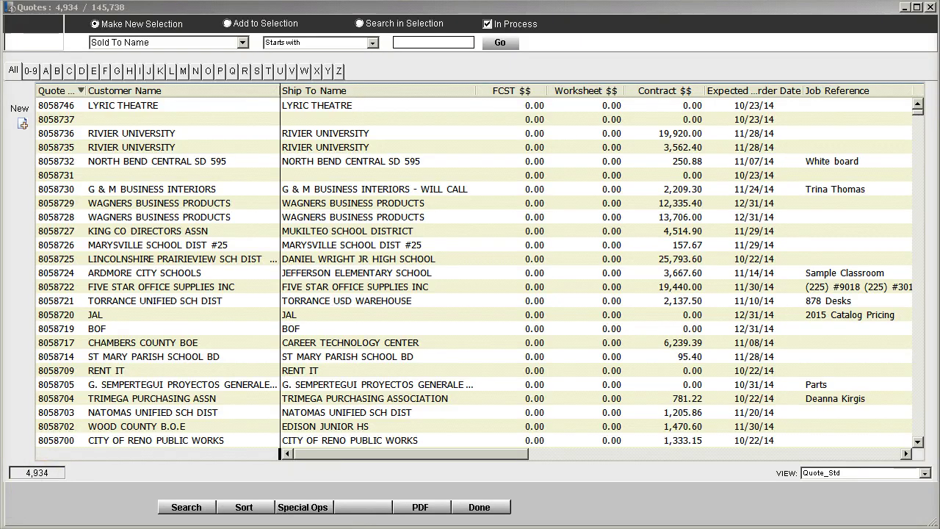
Start a new quote, look up "Lyric" as Sold To and pick the Lyric Theatre record with an SAP ID, and cancel the quote
{"action": "left_click", "coordinate": [23, 126]}
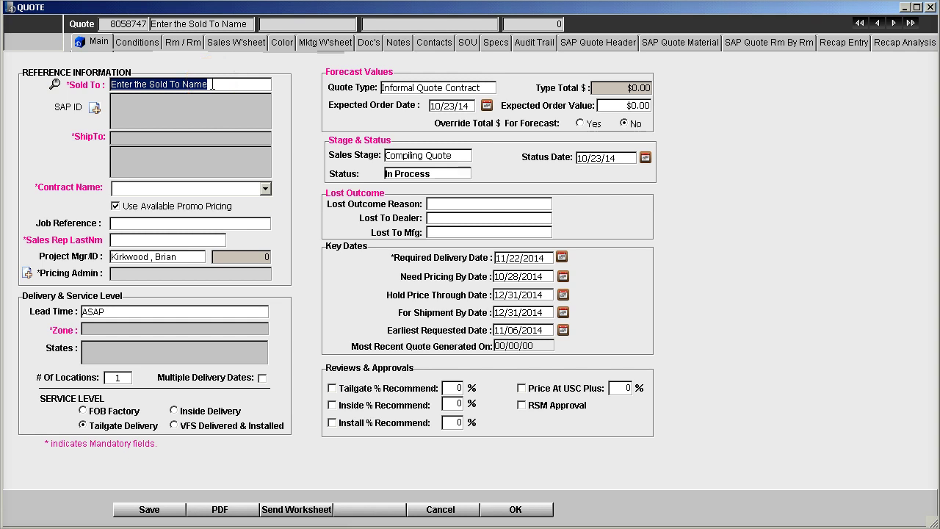
{"action": "key", "text": "Delete"}
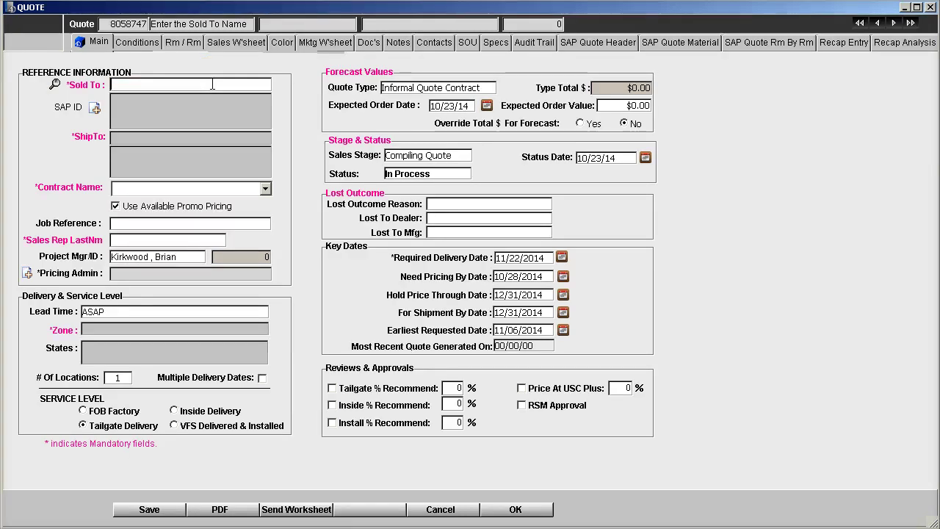
{"action": "type", "text": "Lyric"}
{"action": "key", "text": "Tab"}
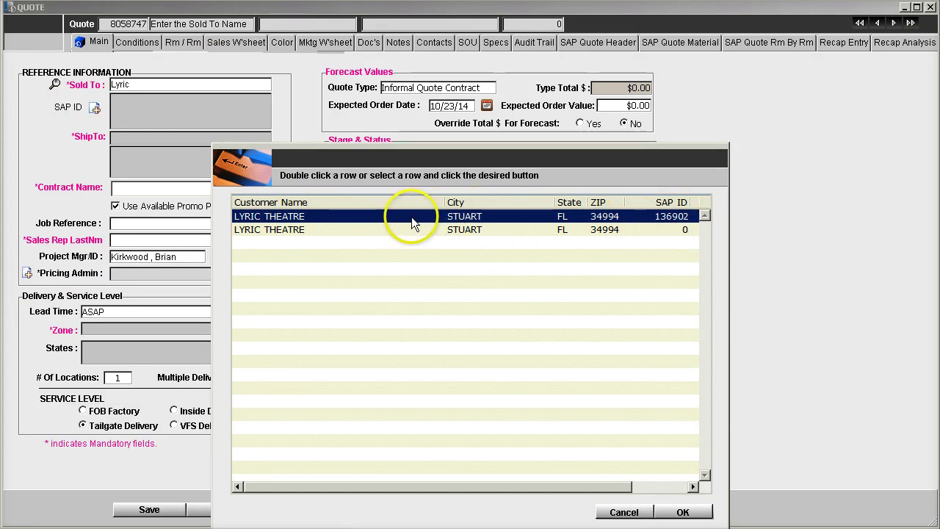
{"action": "left_click", "coordinate": [677, 514]}
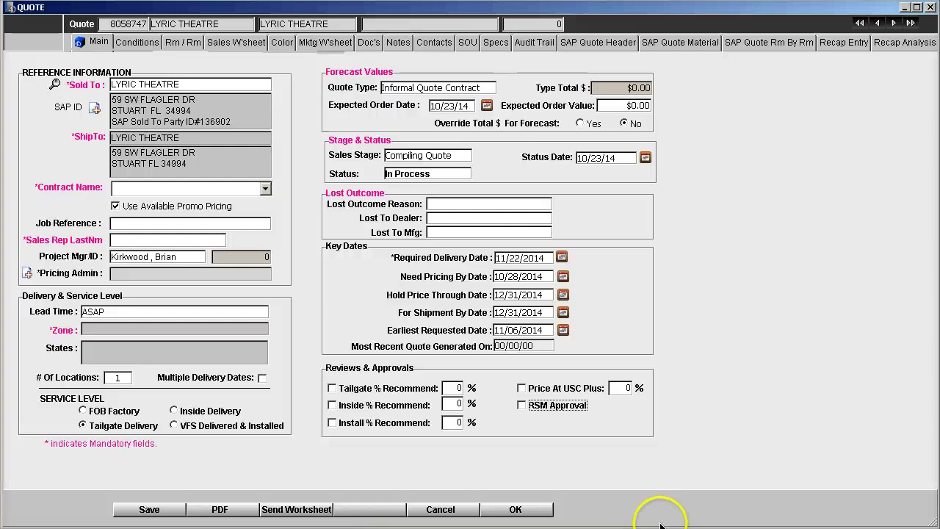
{"action": "left_click", "coordinate": [455, 509]}
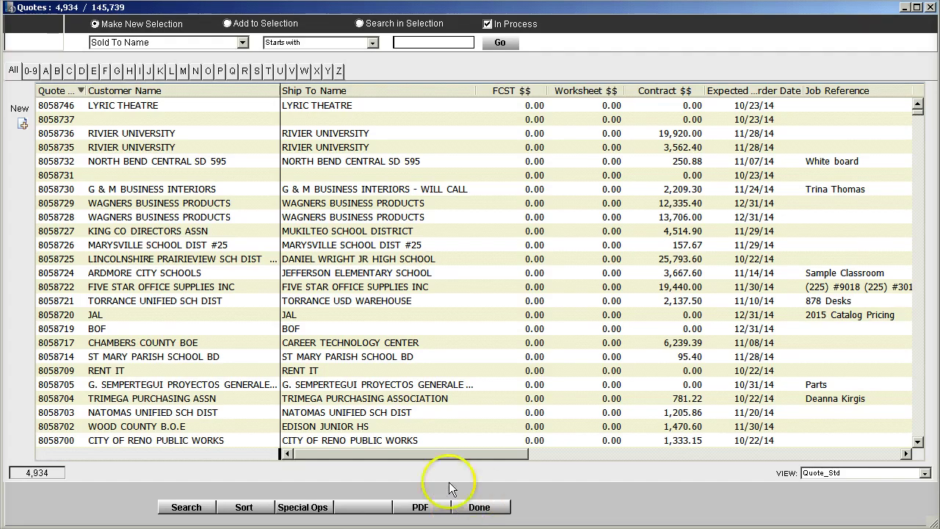
Start a new quote and open the customer selection for the sales rep who is also the quote's project manager
{"action": "left_click", "coordinate": [23, 126]}
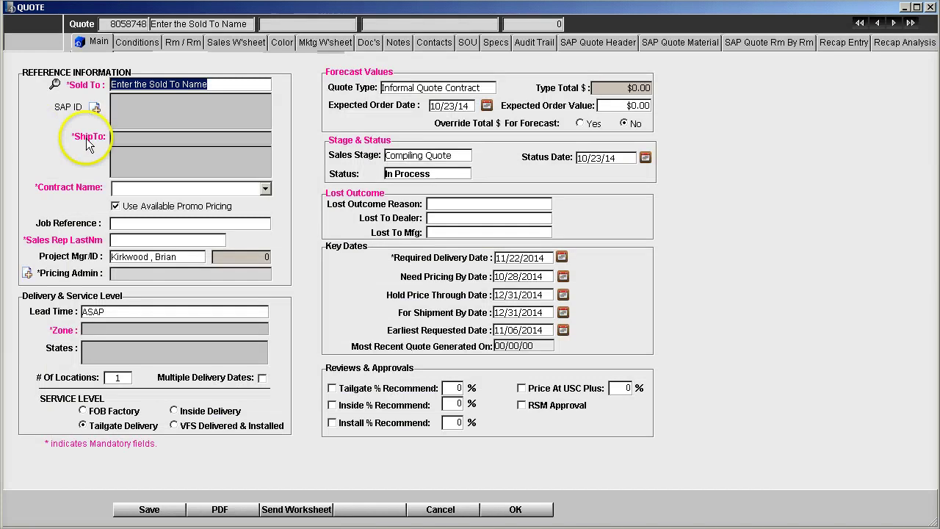
{"action": "left_click", "coordinate": [55, 86]}
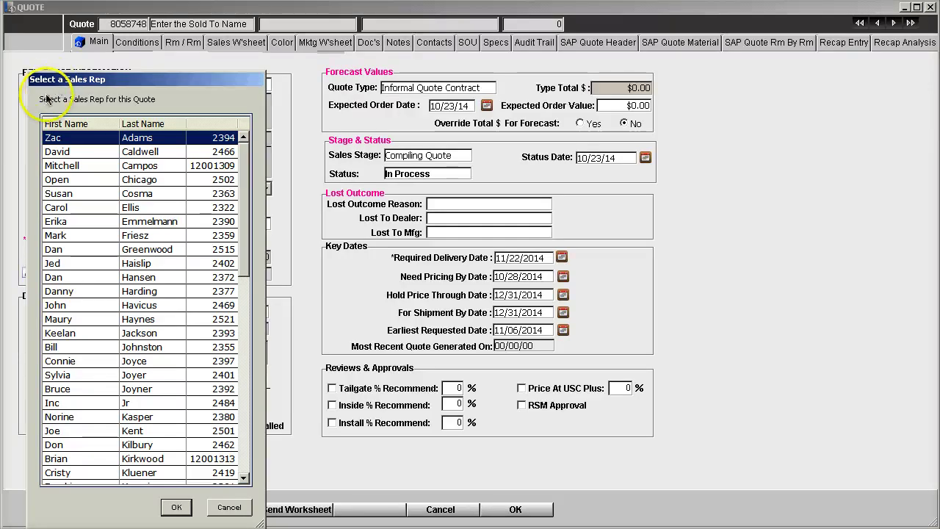
{"action": "left_click", "coordinate": [141, 460]}
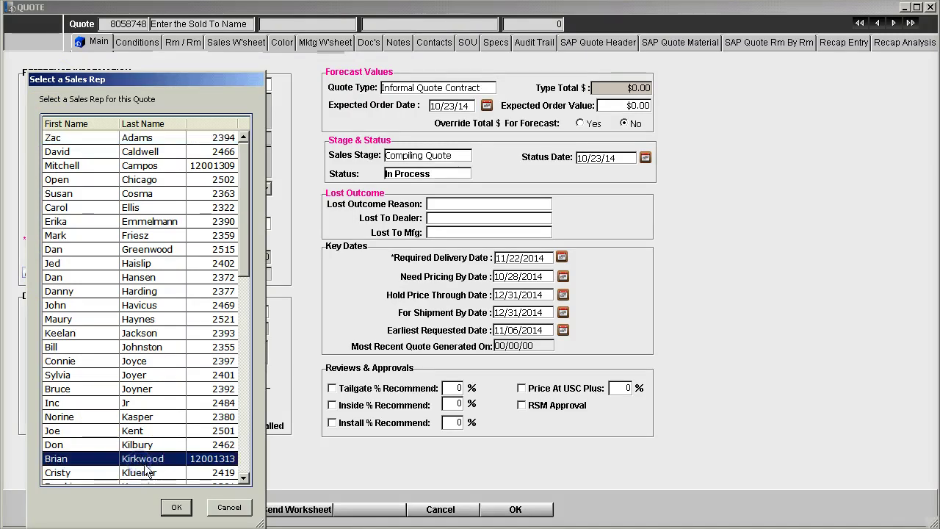
{"action": "left_click", "coordinate": [176, 507]}
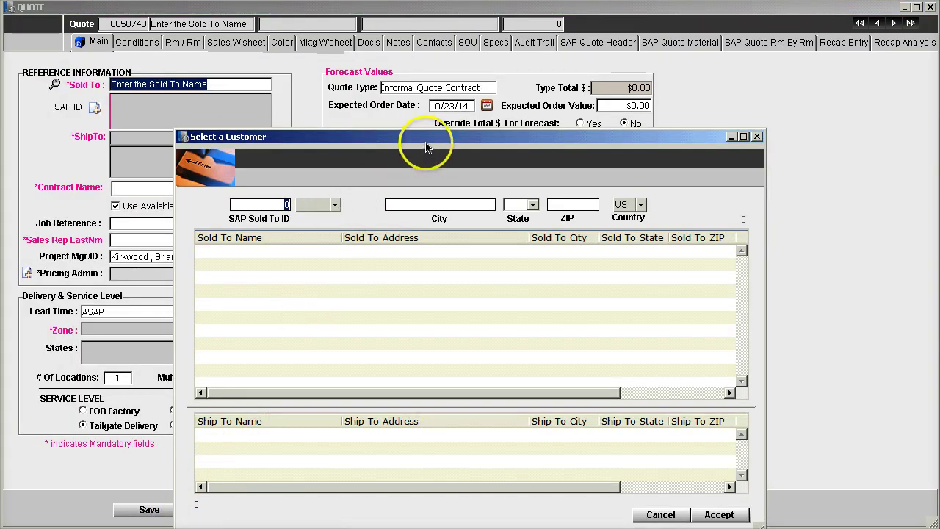
{"action": "left_click_drag", "start_coordinate": [424, 141], "coordinate": [414, 57]}
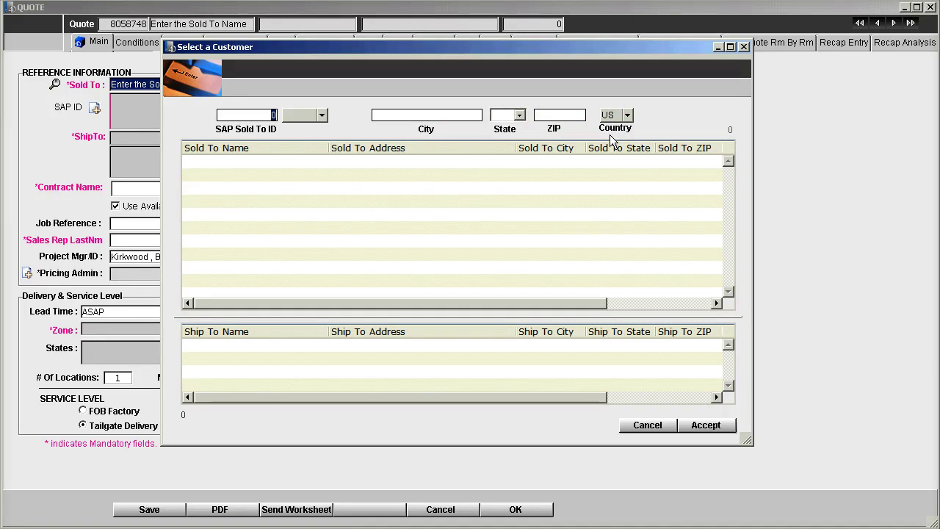
Load Broward Co Public Schools as the sold-to customer from the sales rep's alphabetical account list
{"action": "left_click", "coordinate": [323, 117]}
{"action": "mouse_move", "coordinate": [306, 146]}
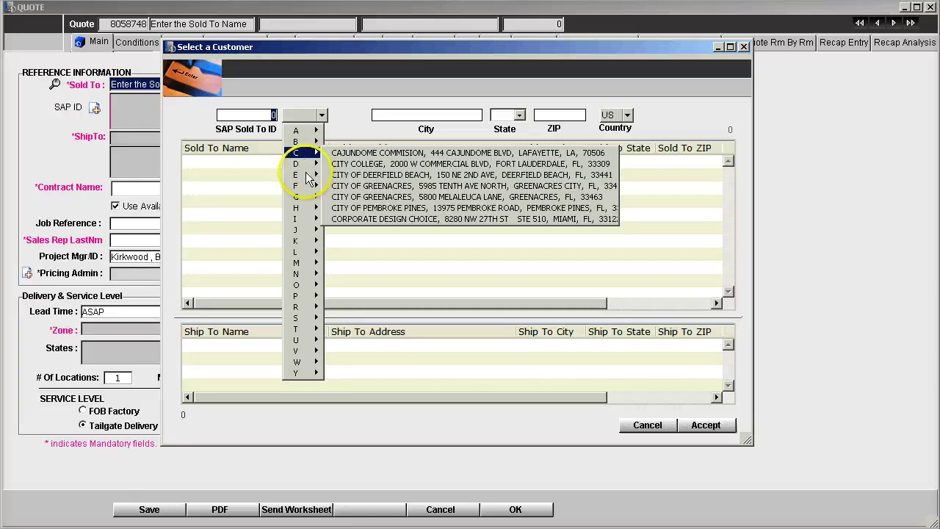
{"action": "mouse_move", "coordinate": [313, 318]}
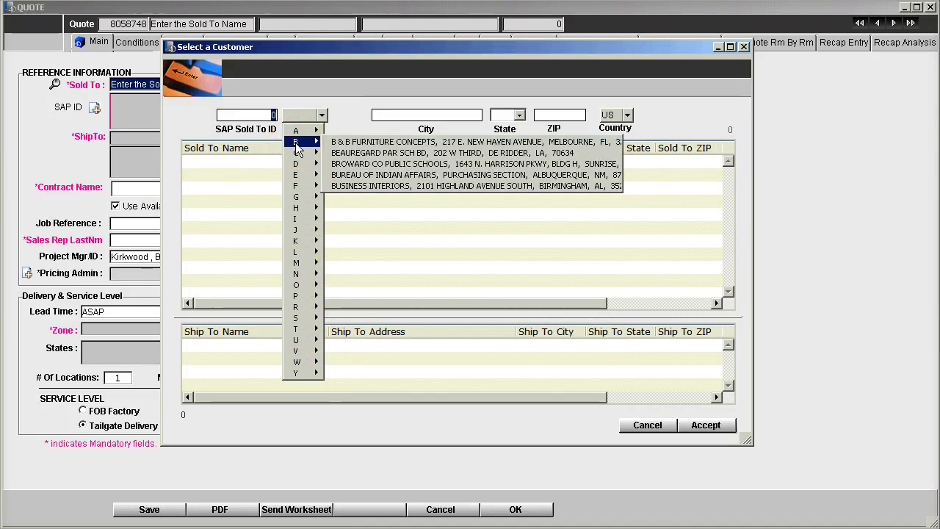
{"action": "left_click", "coordinate": [382, 154]}
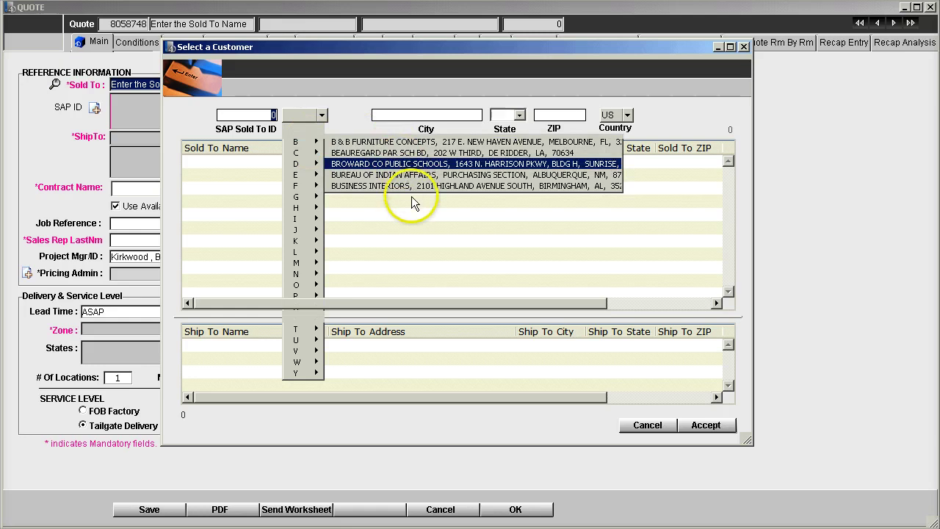
{"action": "key", "text": "Return"}
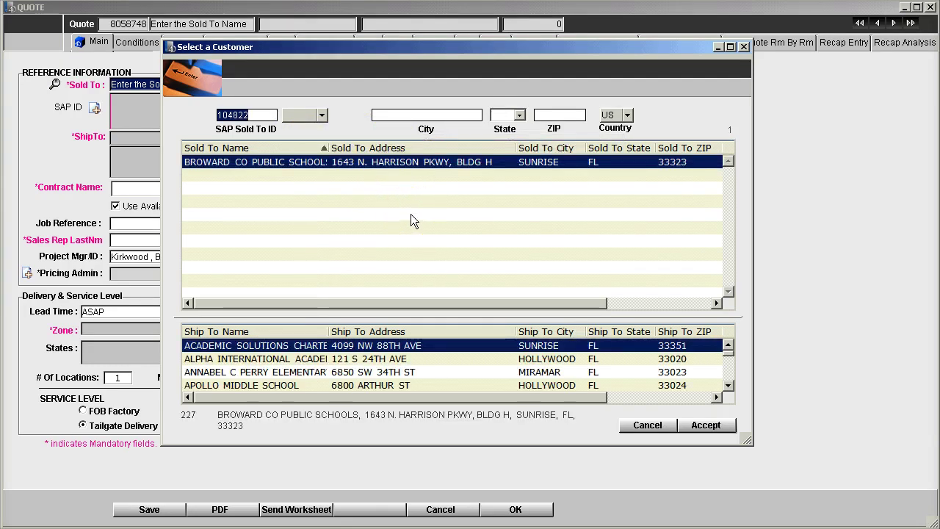
Accept Apollo Middle School as the Ship To for Broward Co Public Schools and cancel the quote
{"action": "left_click", "coordinate": [423, 347]}
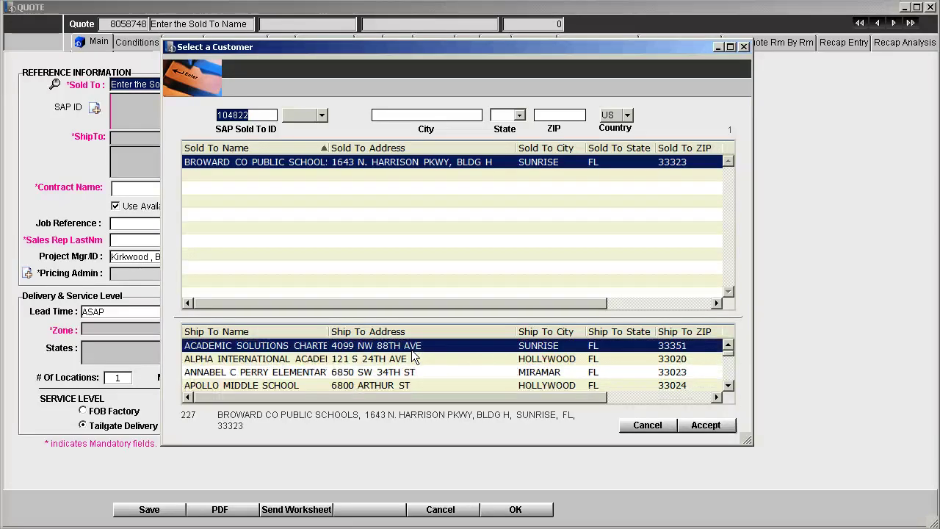
{"action": "left_click", "coordinate": [376, 389]}
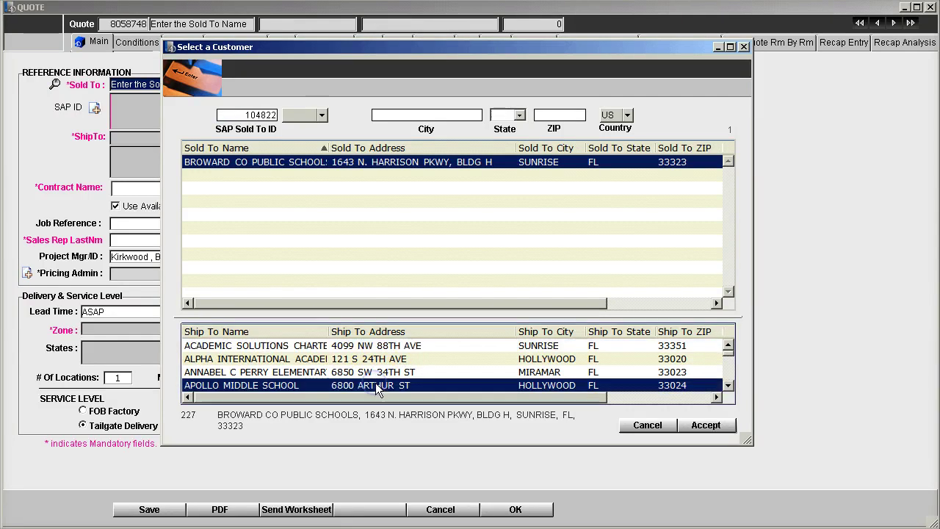
{"action": "left_click", "coordinate": [706, 427]}
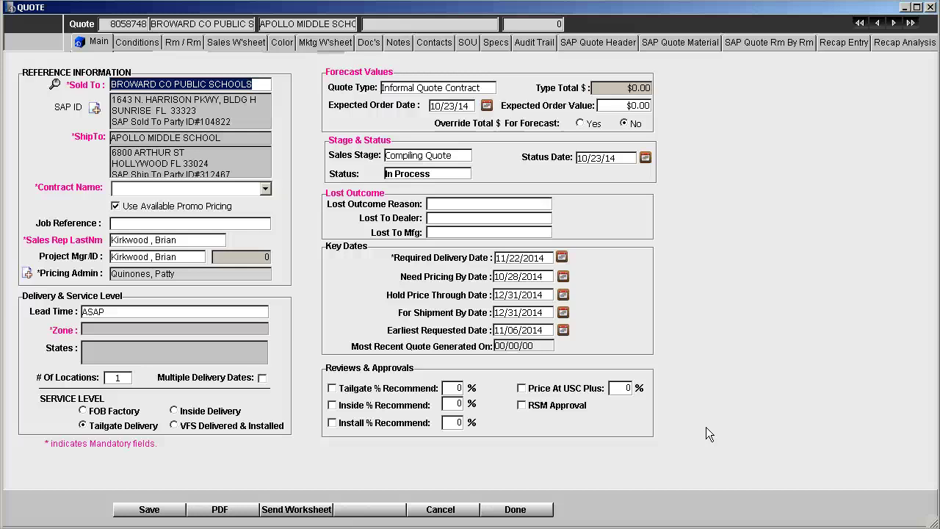
{"action": "left_click", "coordinate": [687, 425]}
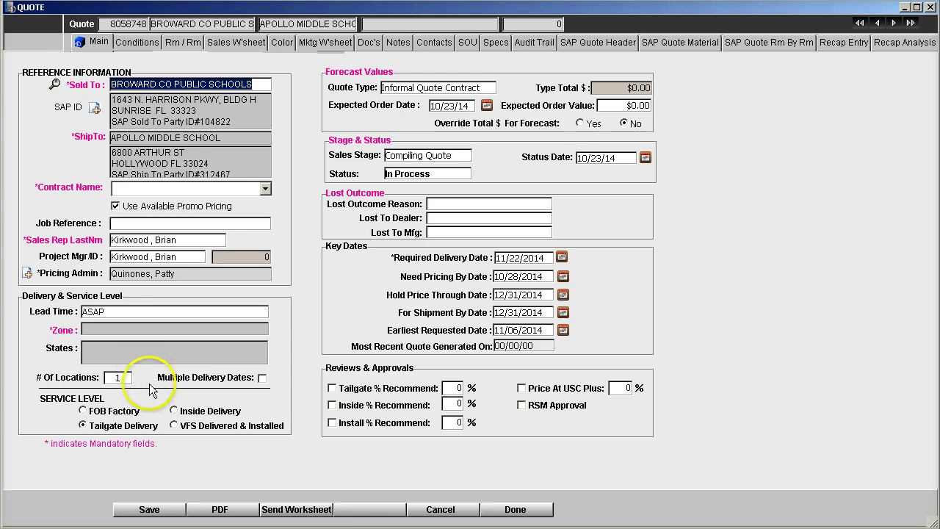
{"action": "left_click", "coordinate": [439, 509]}
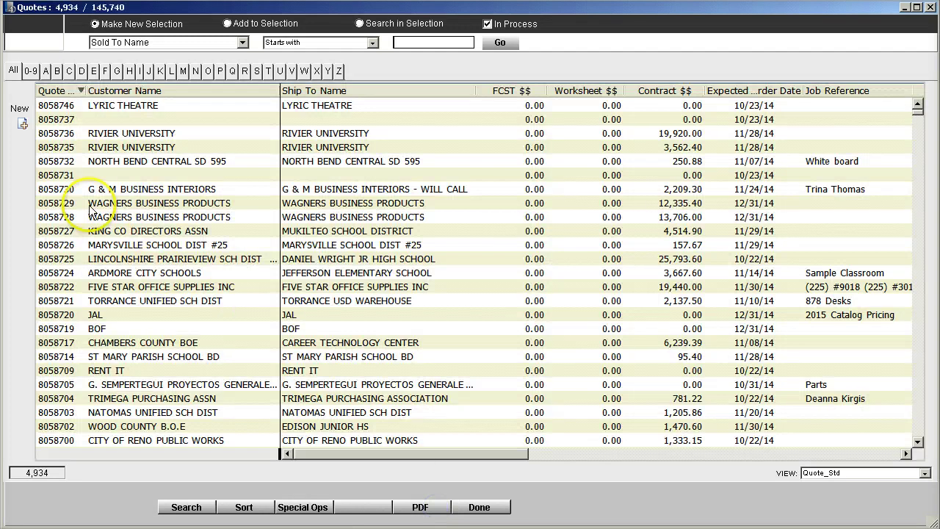
Start another new quote and open the customer selection for the same sales rep
{"action": "left_click", "coordinate": [23, 125]}
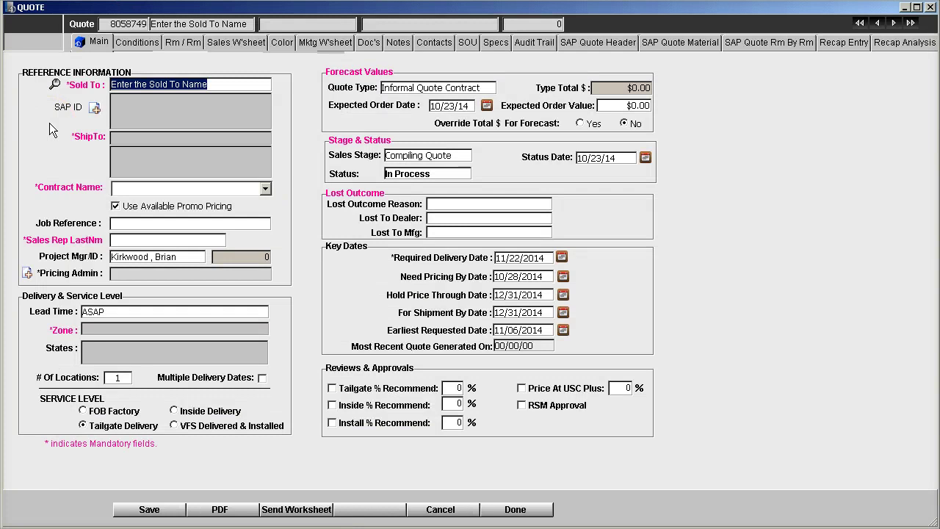
{"action": "left_click", "coordinate": [55, 85]}
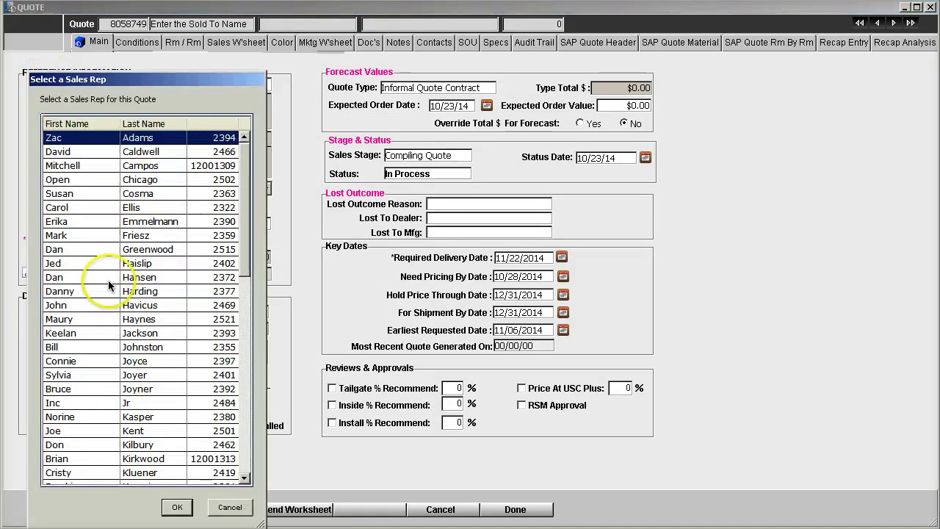
{"action": "left_click", "coordinate": [155, 462]}
{"action": "left_click", "coordinate": [179, 505]}
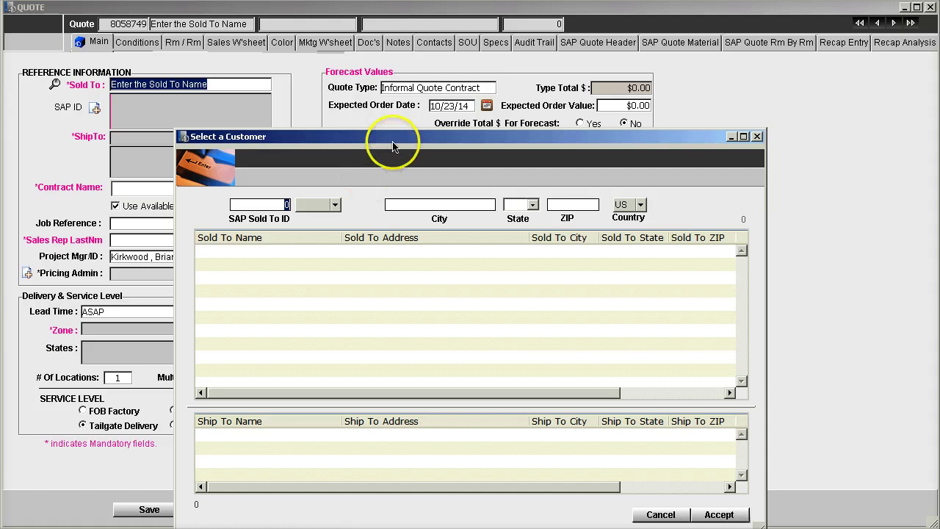
{"action": "left_click_drag", "start_coordinate": [392, 142], "coordinate": [363, 62]}
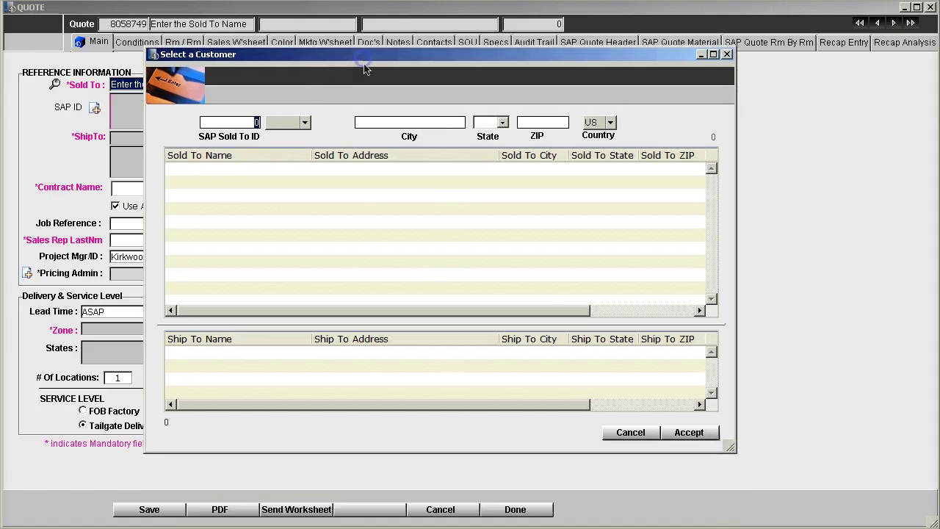
Search for sold-to customers in the city of Stuart
{"action": "left_click", "coordinate": [305, 123]}
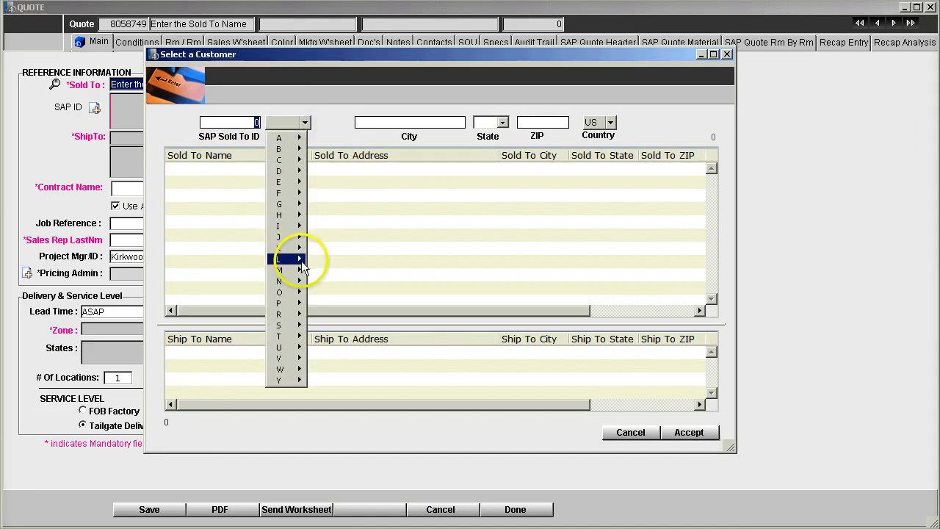
{"action": "mouse_move", "coordinate": [301, 261]}
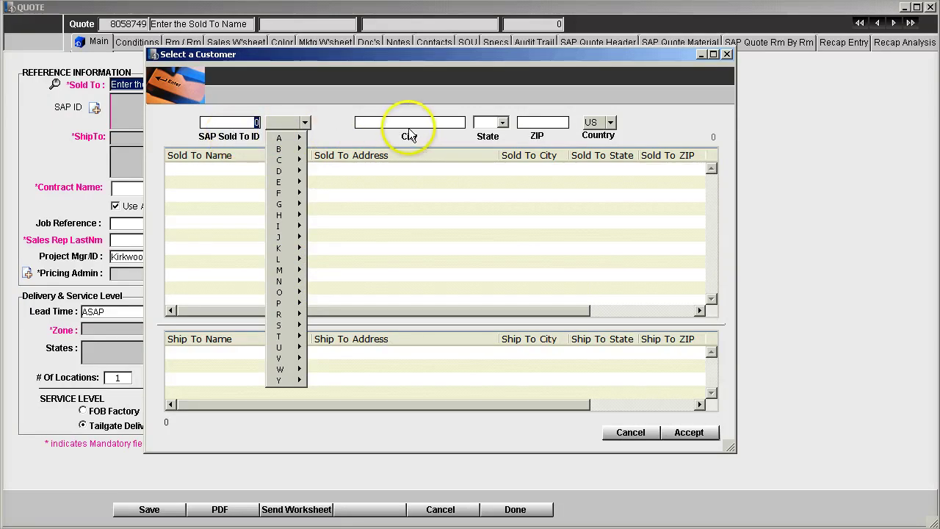
{"action": "left_click", "coordinate": [440, 122]}
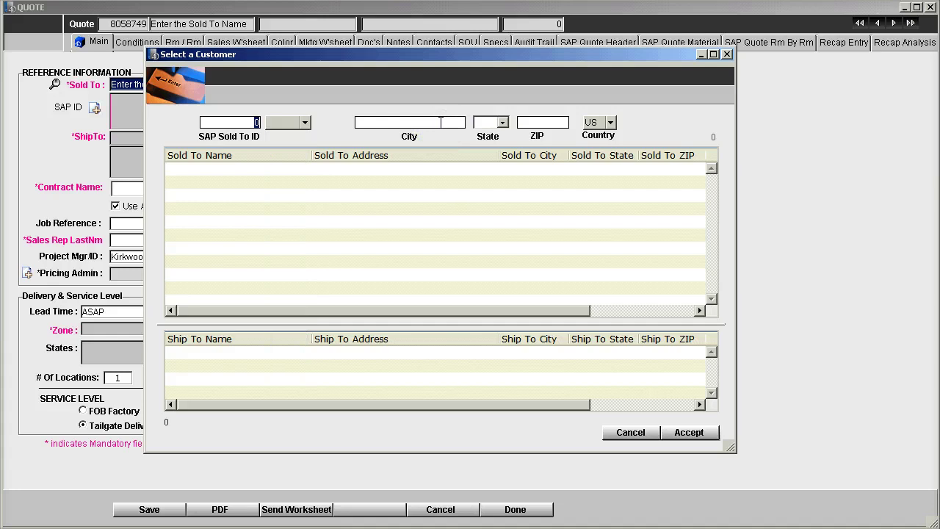
{"action": "left_click", "coordinate": [442, 122]}
{"action": "type", "text": "Stuart"}
{"action": "key", "text": "Return"}
{"action": "left_click", "coordinate": [433, 170]}
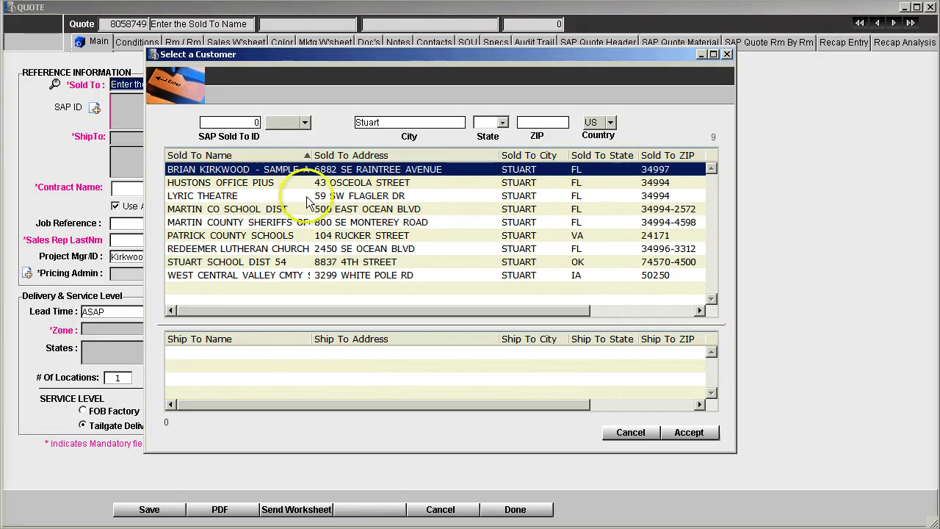
Accept Lyric Theatre as Sold To, make the Ship To the same as the Sold To, and cancel the quote
{"action": "left_click", "coordinate": [353, 197]}
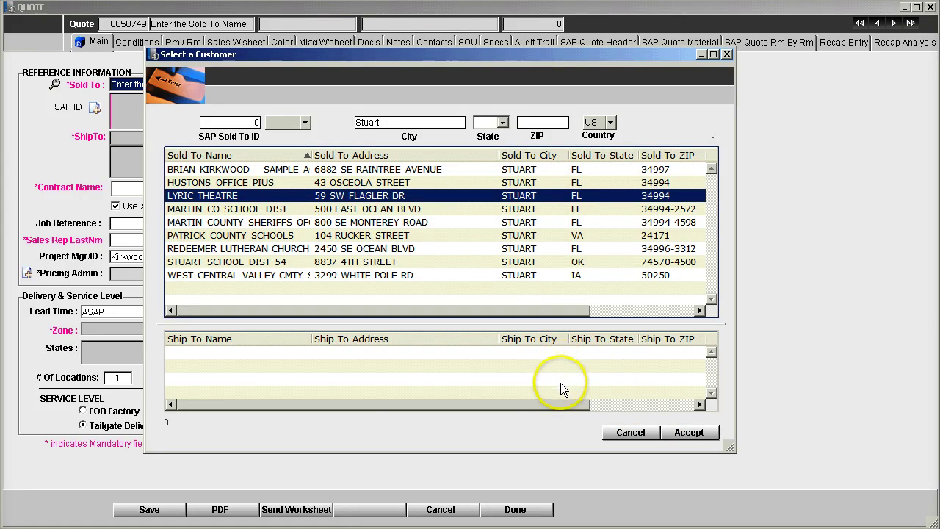
{"action": "left_click", "coordinate": [689, 434]}
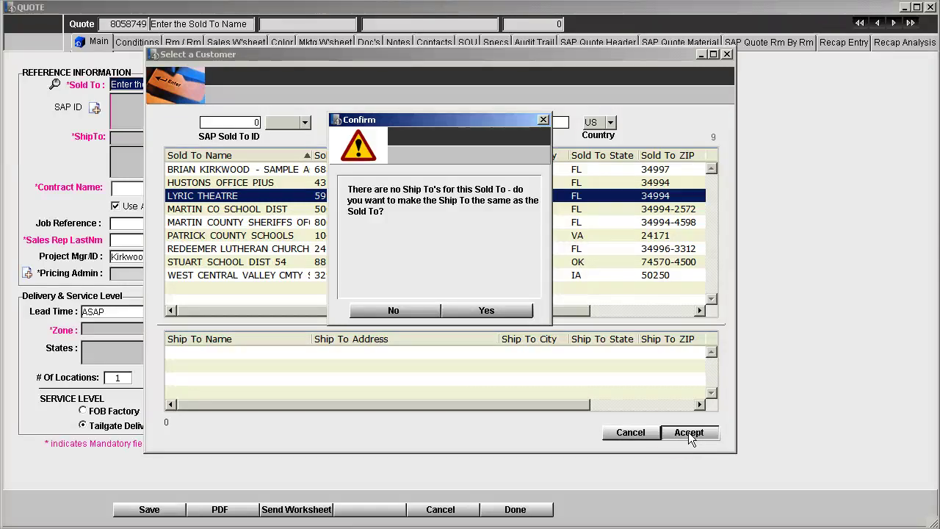
{"action": "left_click", "coordinate": [482, 310]}
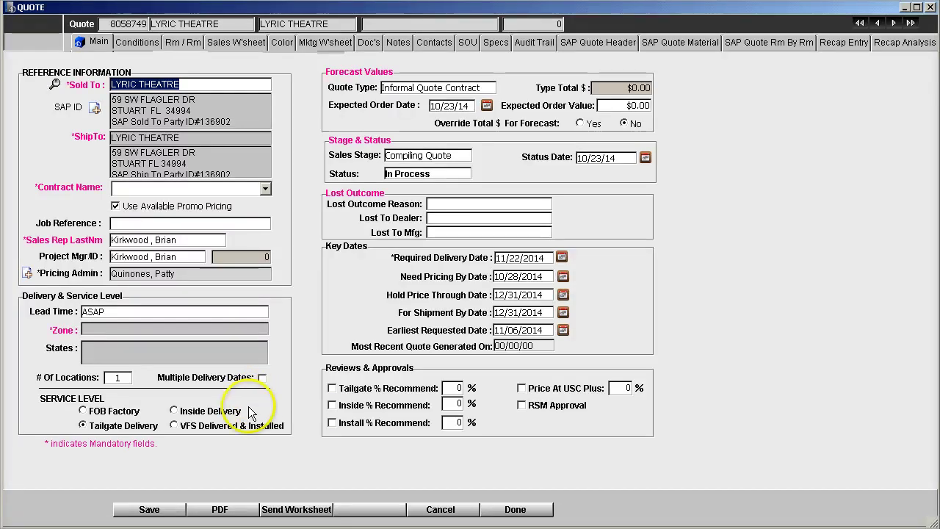
{"action": "left_click", "coordinate": [437, 511]}
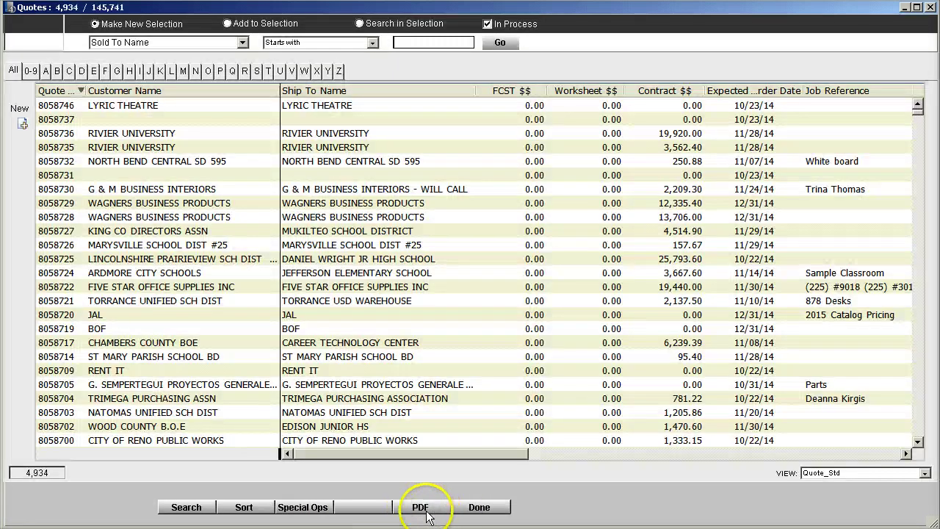